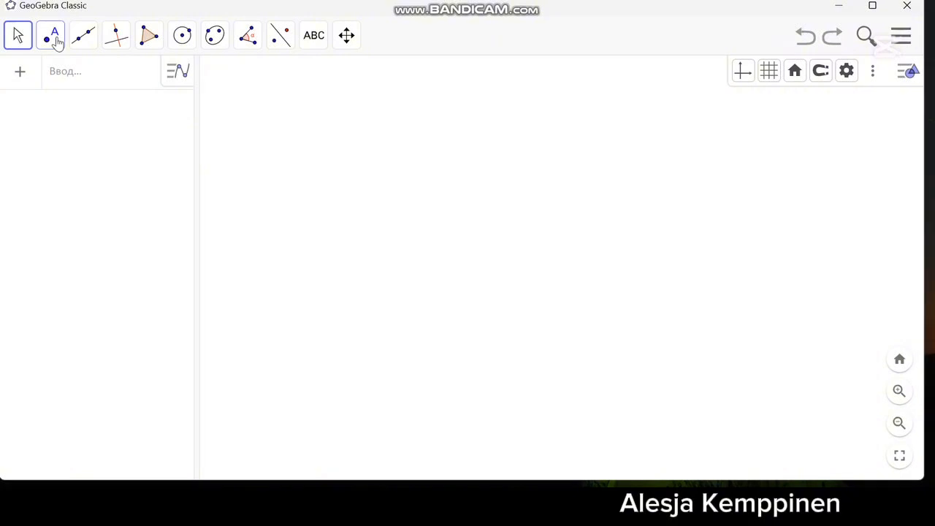
Place a point at about (-4.4, -0.6) and draw a segment from it to a new point at about (-2.7, 4.5).
click(56, 41)
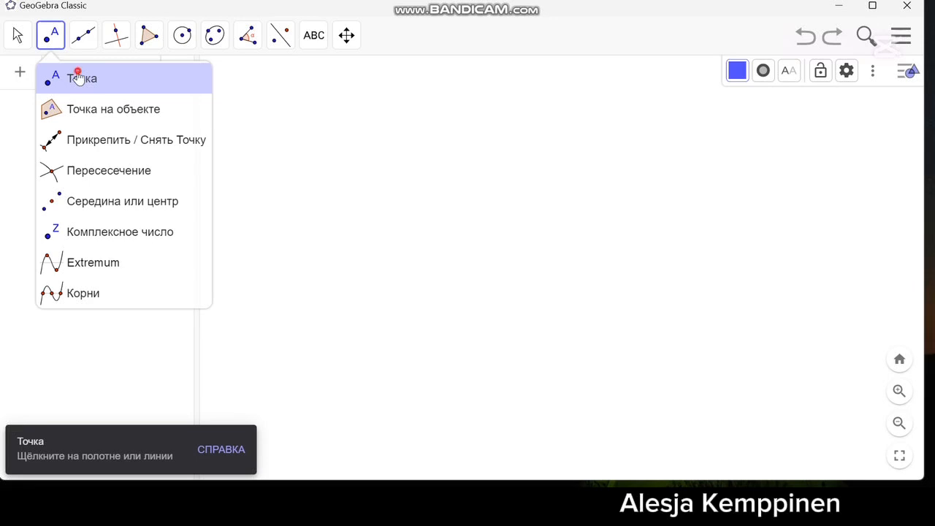
click(78, 78)
click(361, 290)
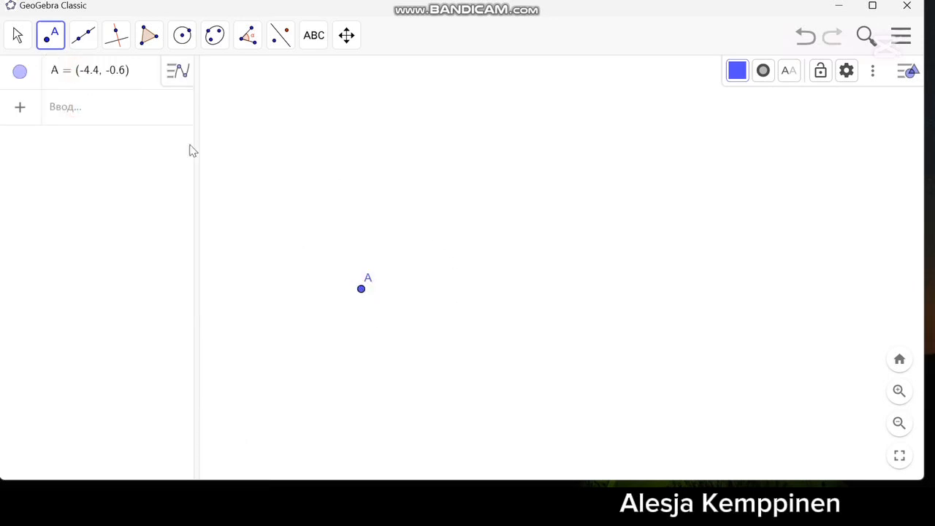
click(87, 41)
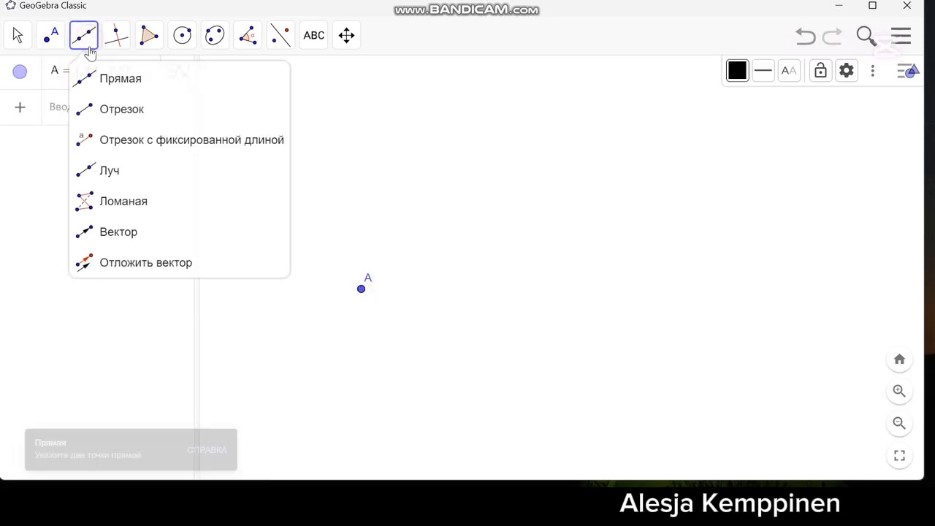
click(95, 108)
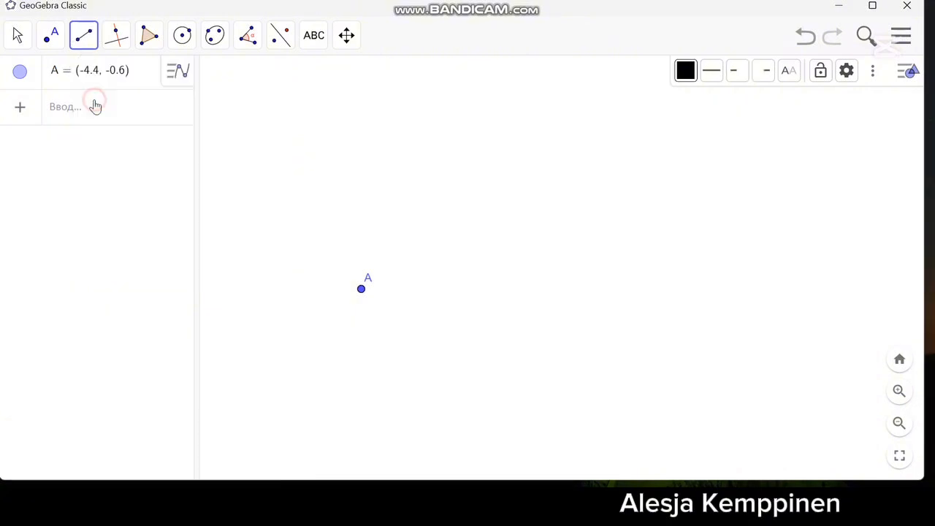
click(361, 289)
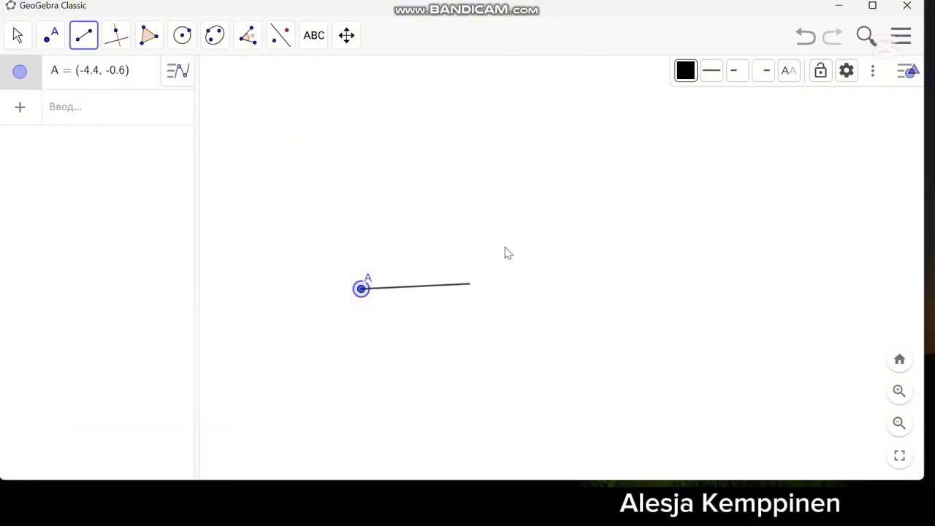
click(422, 104)
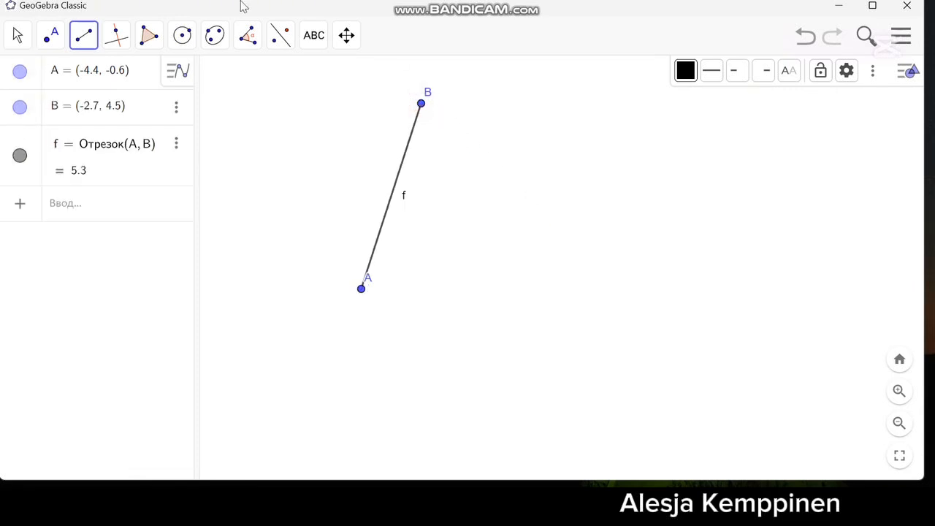
Complete the triangle with a segment from B to a new point at about (3.2, -0.8) and a segment joining that point to A.
click(422, 105)
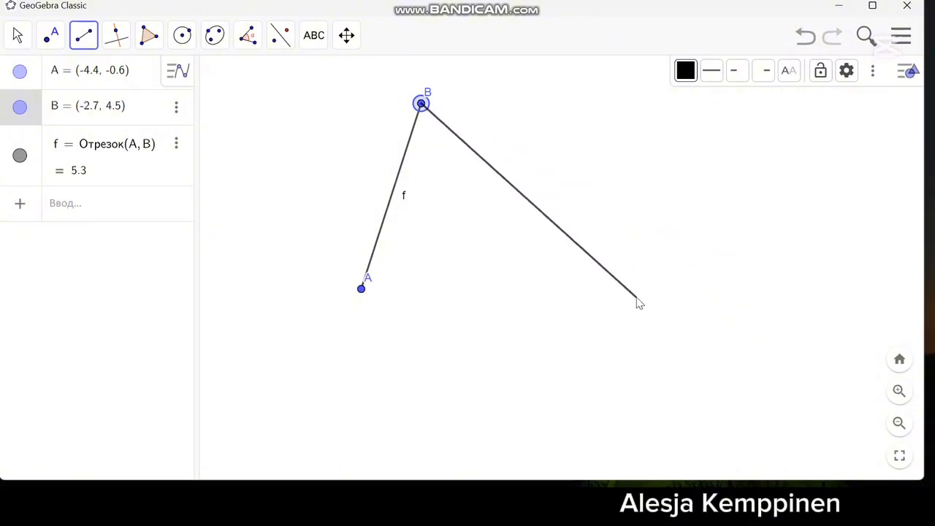
click(637, 299)
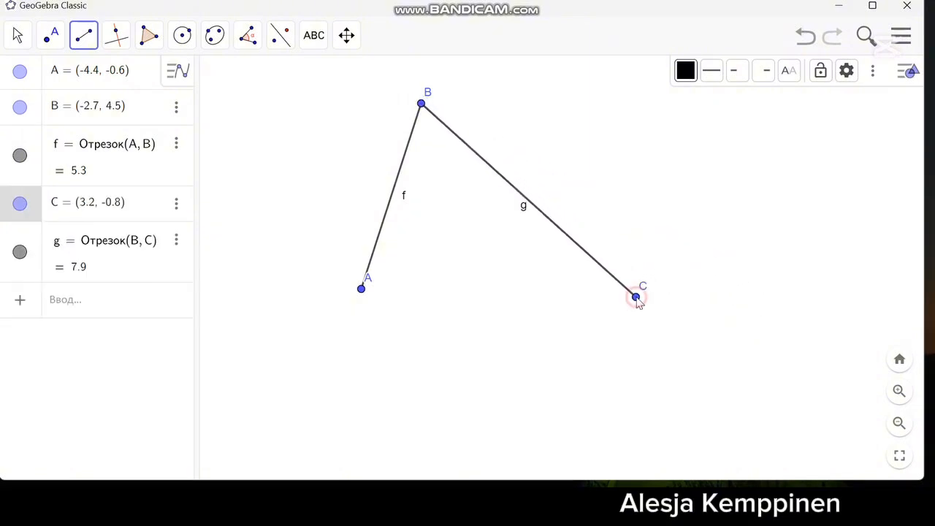
click(361, 290)
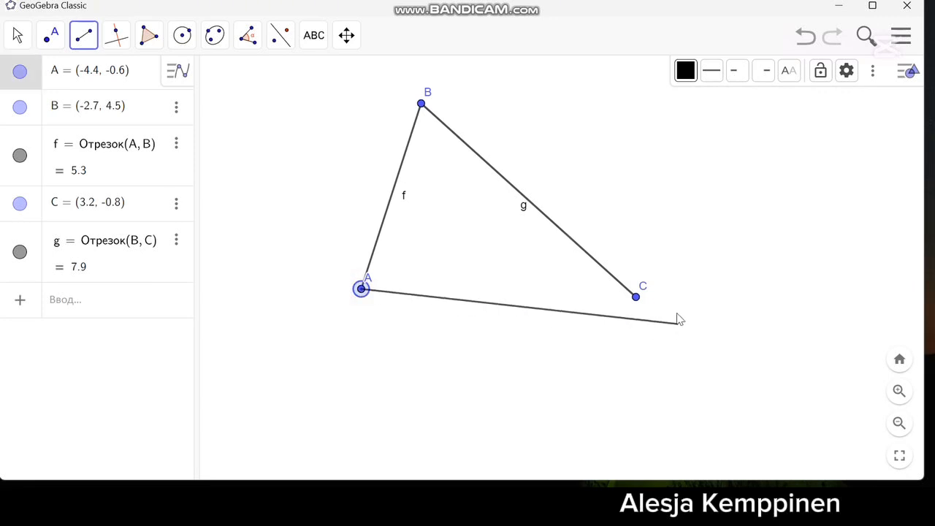
click(637, 298)
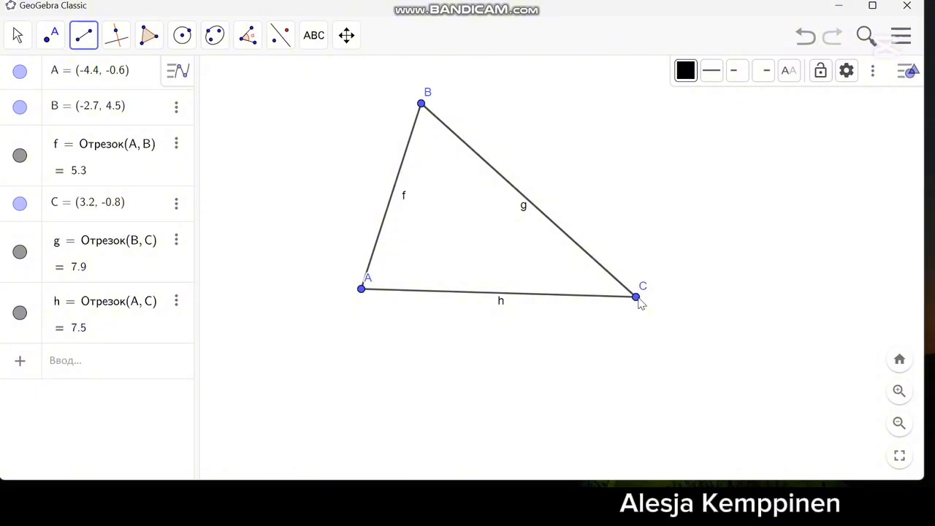
Construct the perpendicular bisector of triangle side AB from its two endpoints.
click(116, 32)
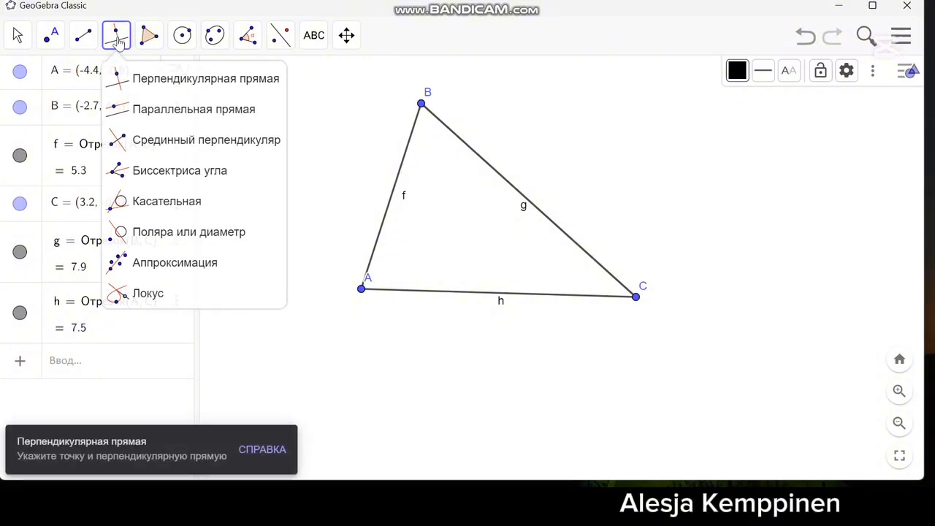
click(145, 141)
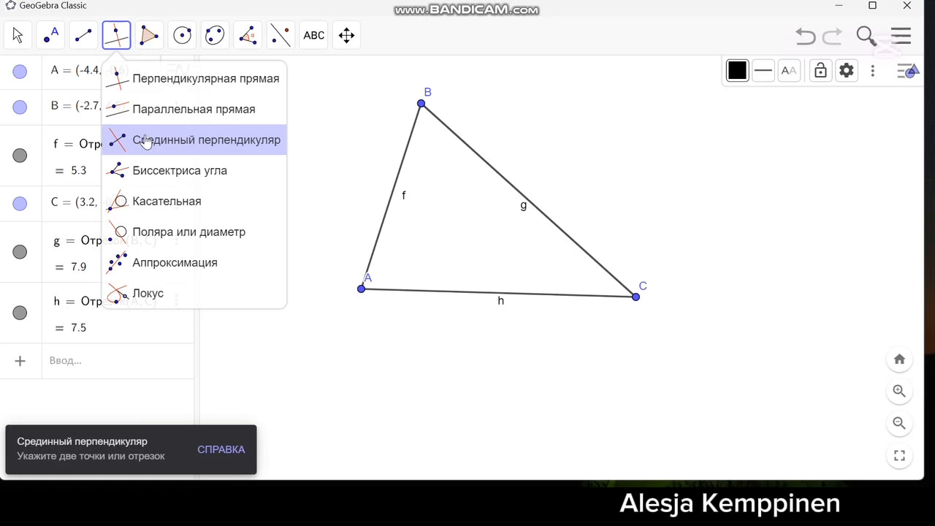
click(146, 140)
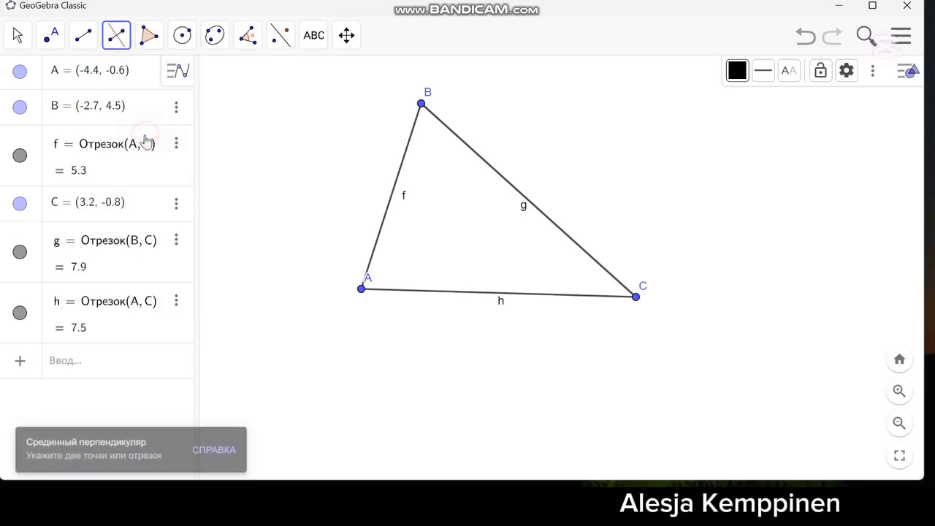
click(362, 288)
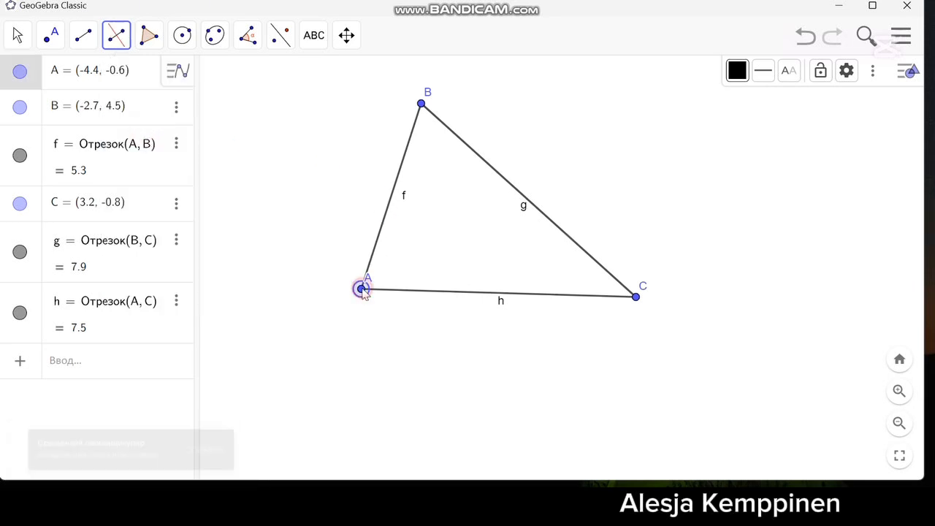
click(422, 104)
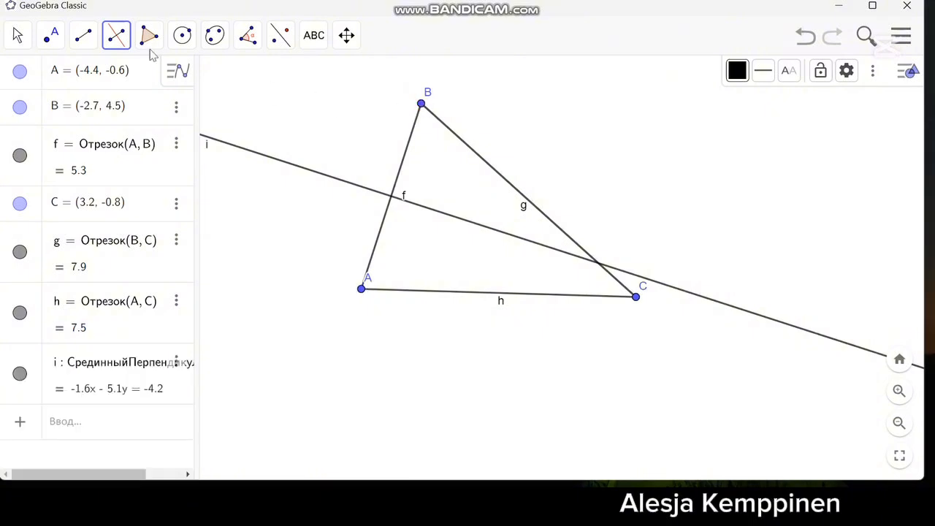
Construct the perpendicular bisector of triangle side BC from points B and C.
click(116, 35)
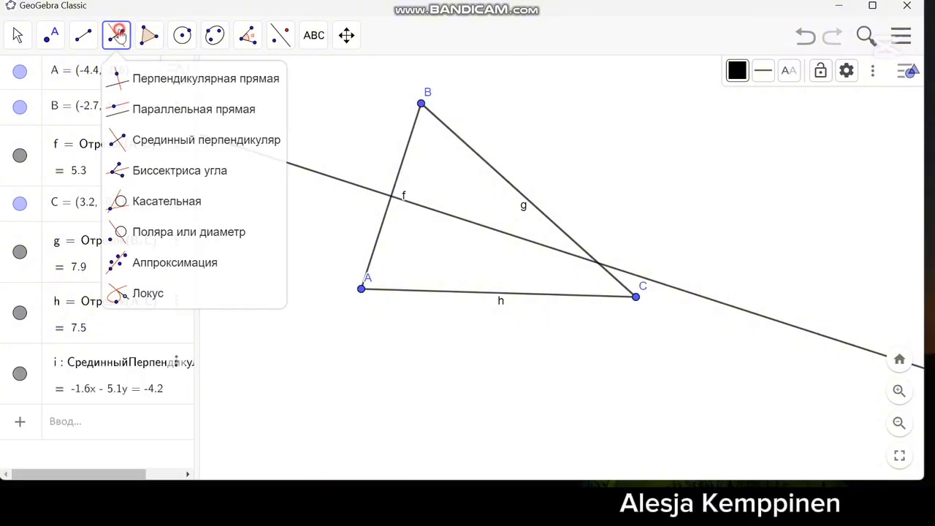
click(136, 141)
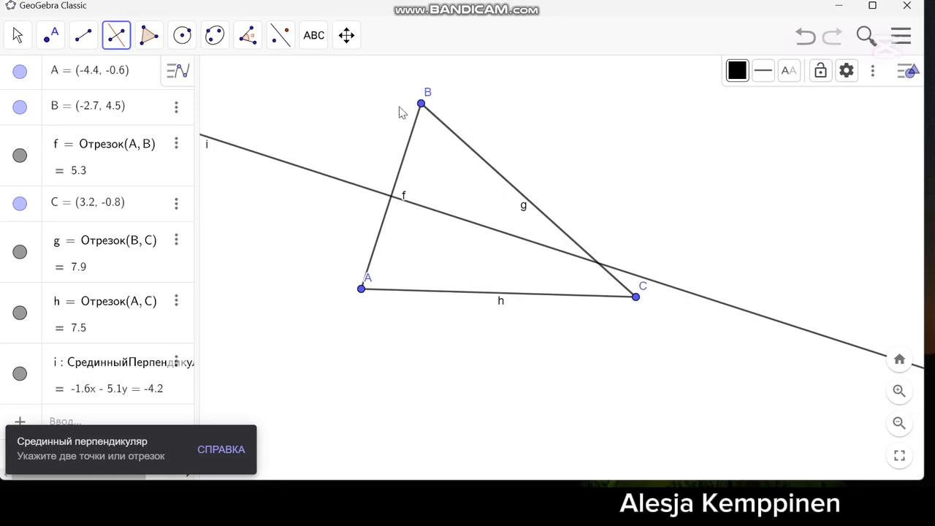
click(422, 105)
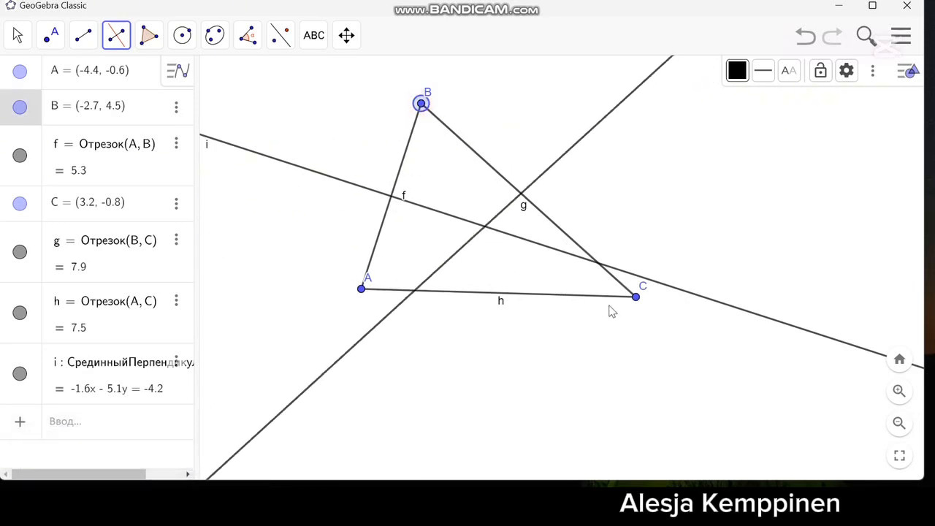
click(636, 298)
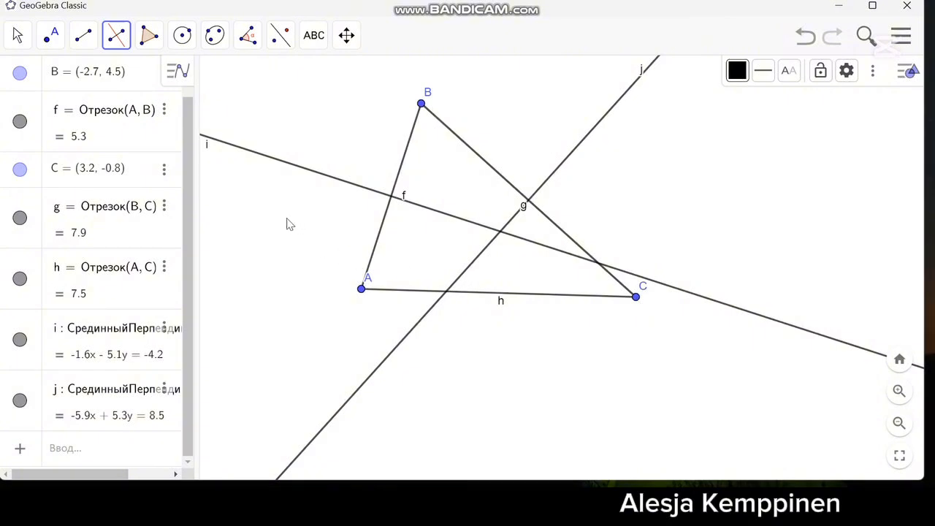
Construct the perpendicular bisector of triangle side AC from points A and C.
click(118, 34)
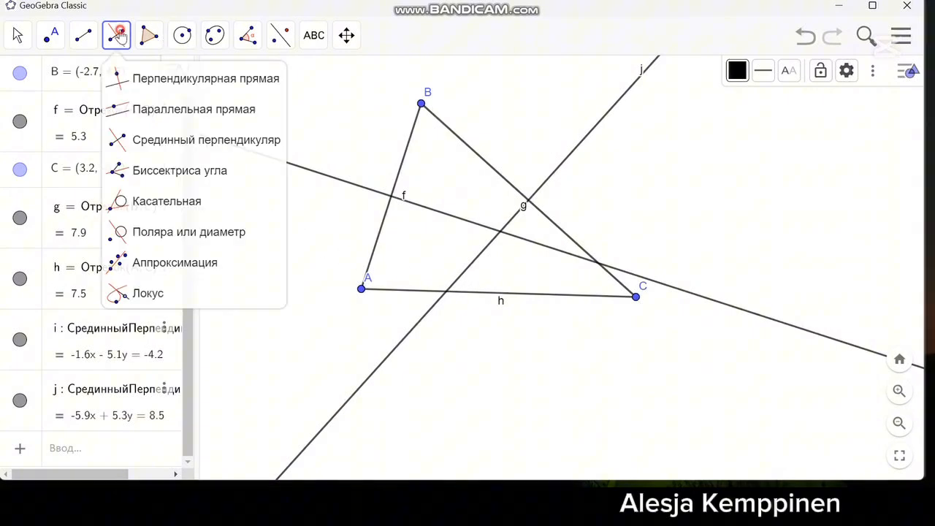
click(137, 139)
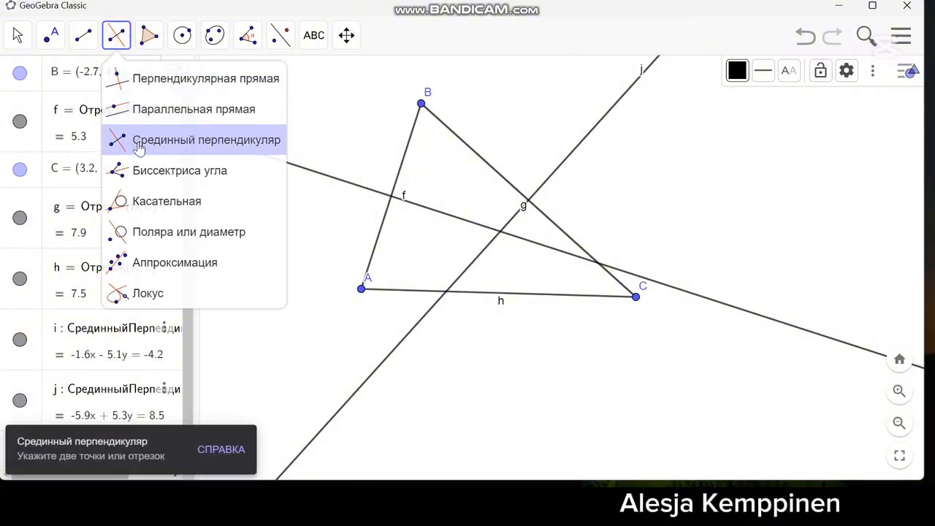
click(362, 290)
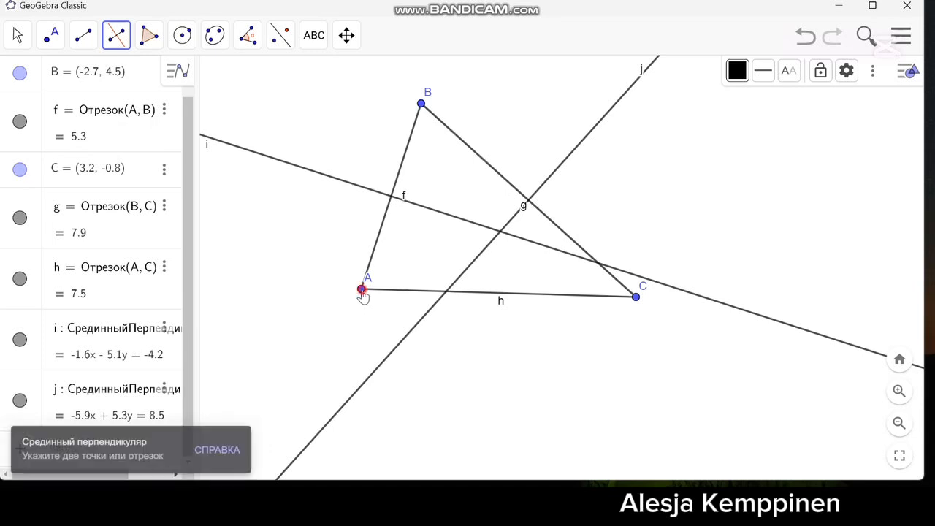
click(635, 299)
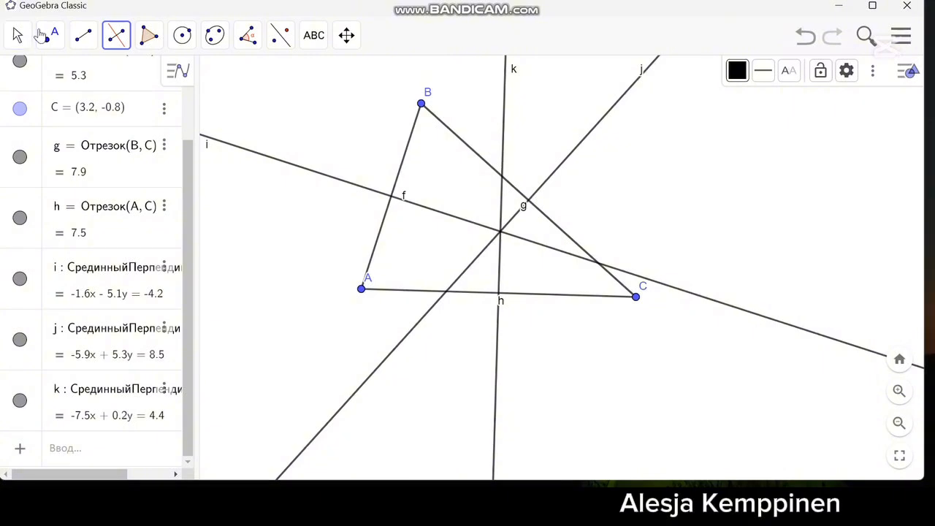
Mark the intersection point of the perpendicular bisectors of sides AB and BC.
click(19, 36)
mouse_move(51, 35)
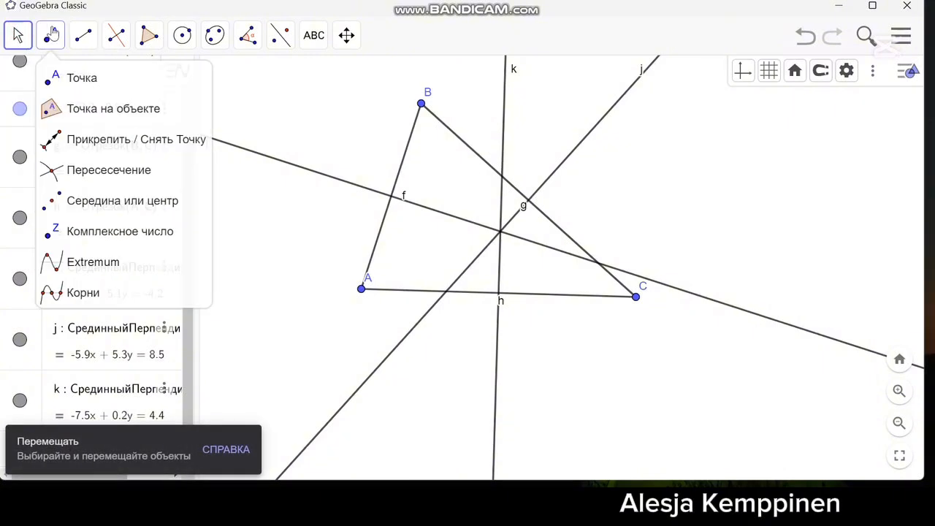
click(88, 170)
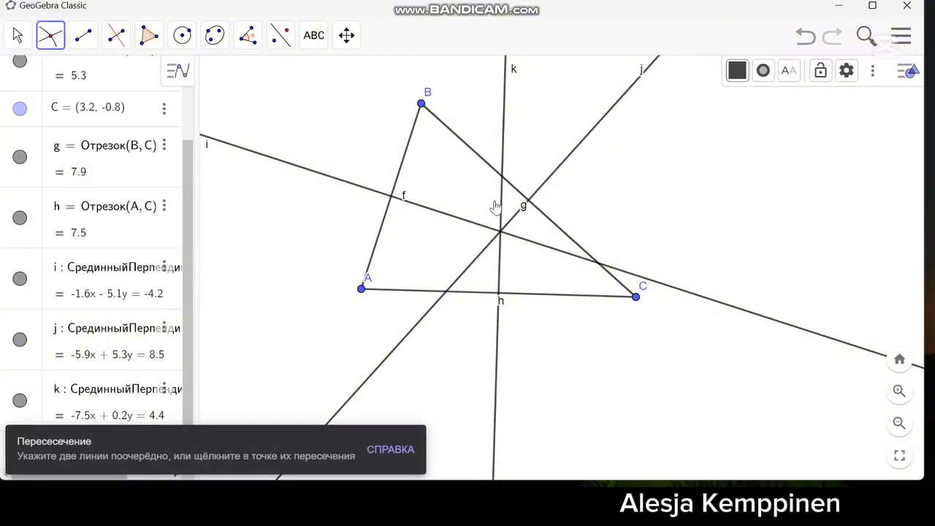
click(469, 225)
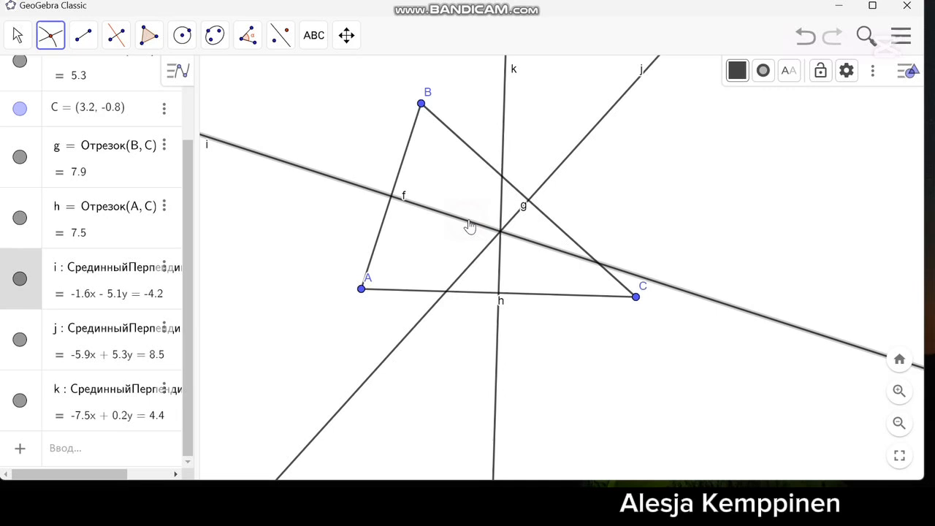
click(513, 219)
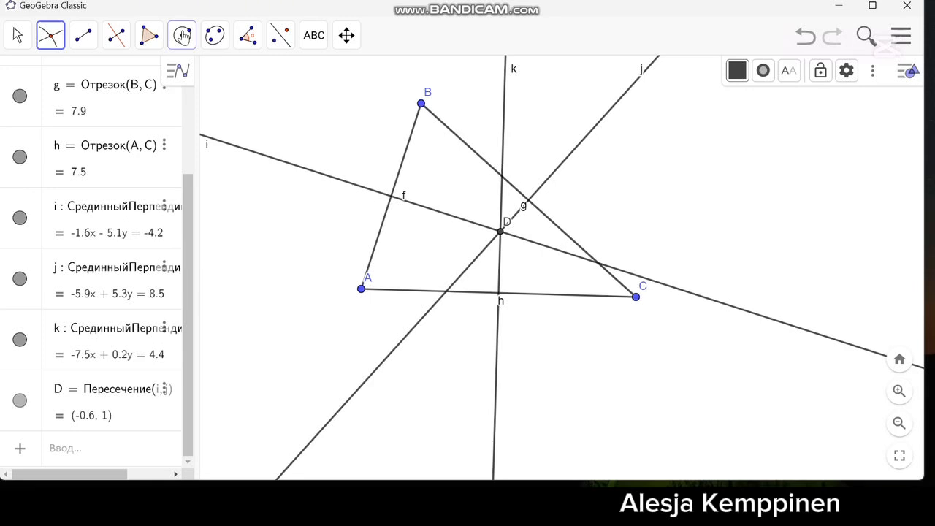
Draw a circle centred on intersection point D, sized to pass through the triangle's vertices, with its defining point at about (1.8, 4.4).
click(182, 35)
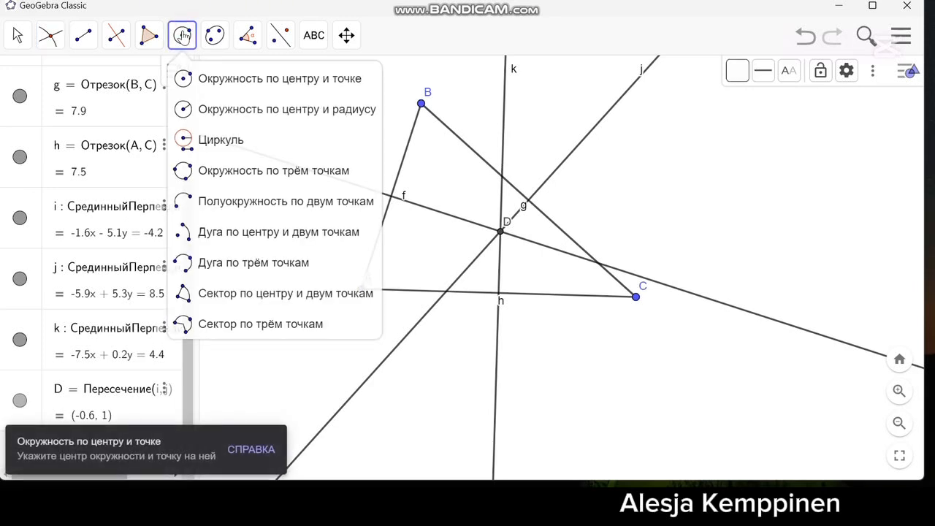
click(213, 78)
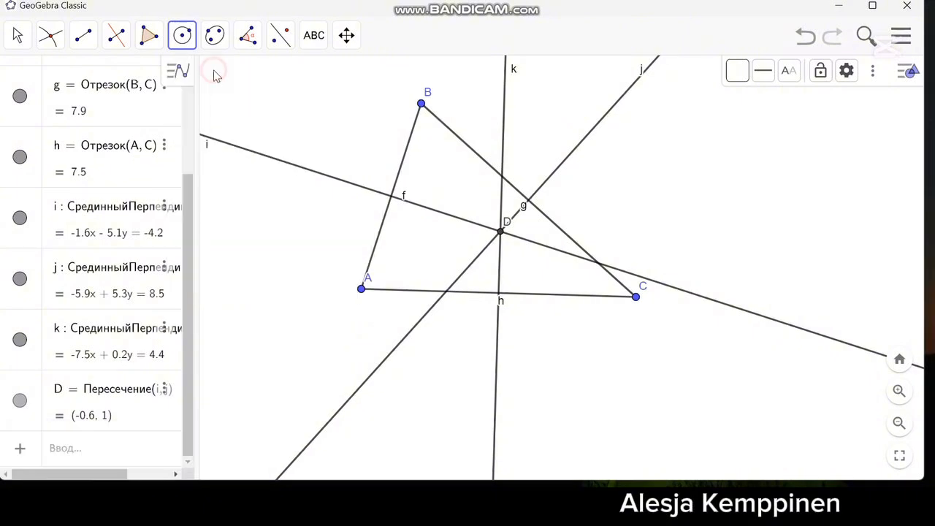
click(501, 232)
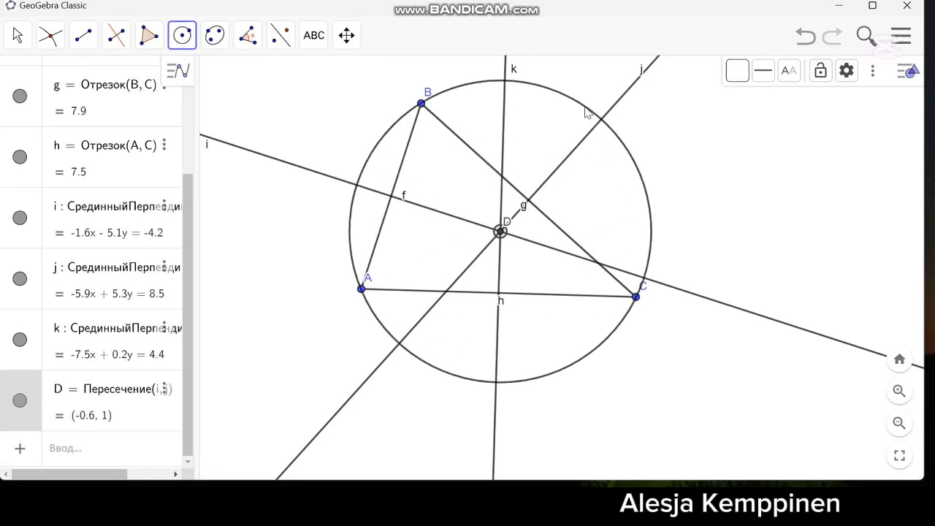
click(585, 110)
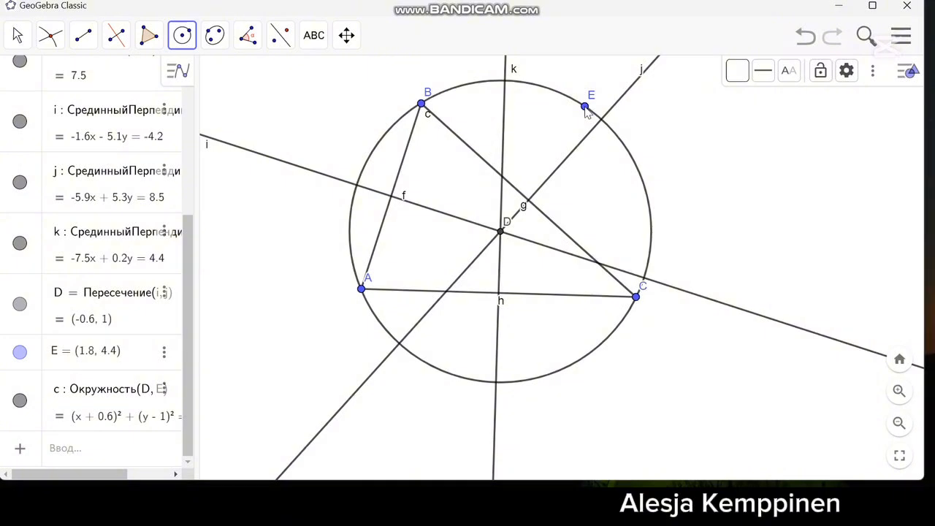
Draw a segment from triangle vertex B to the circle's centre D.
click(51, 41)
click(83, 37)
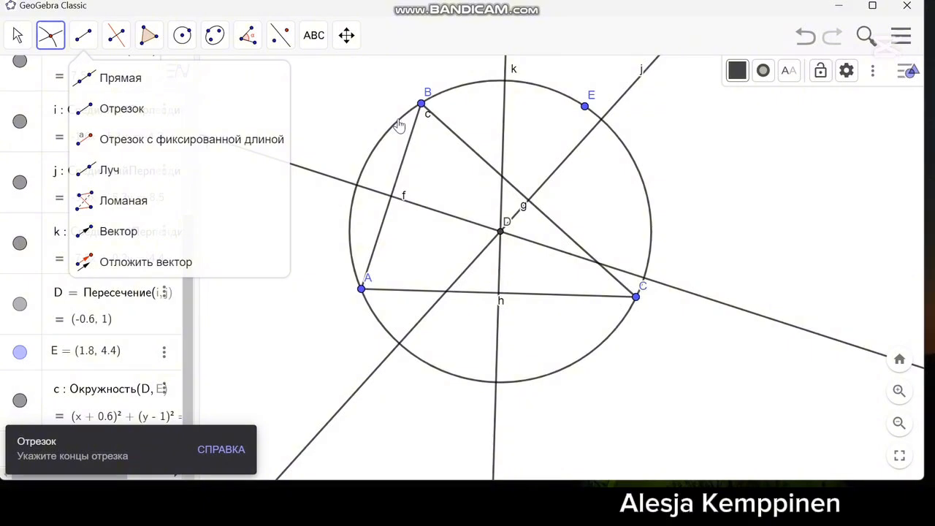
mouse_move(184, 32)
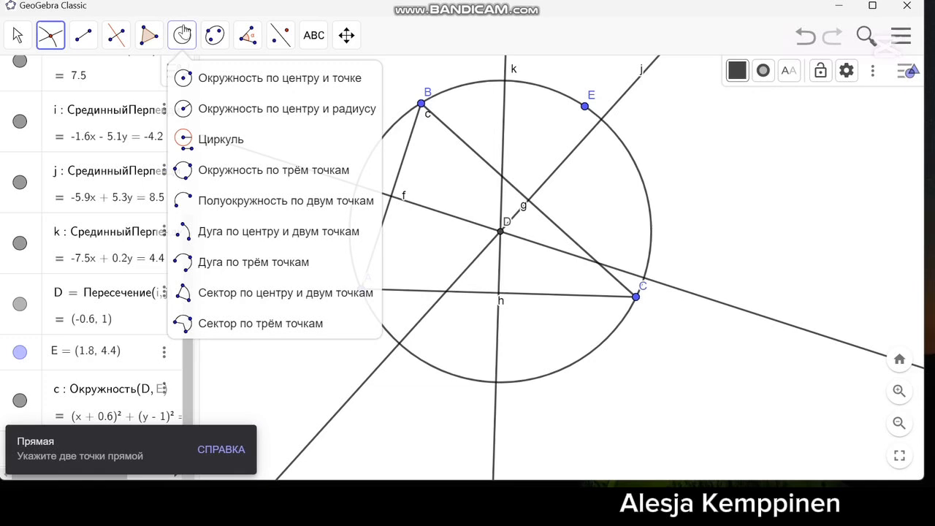
click(84, 38)
click(87, 43)
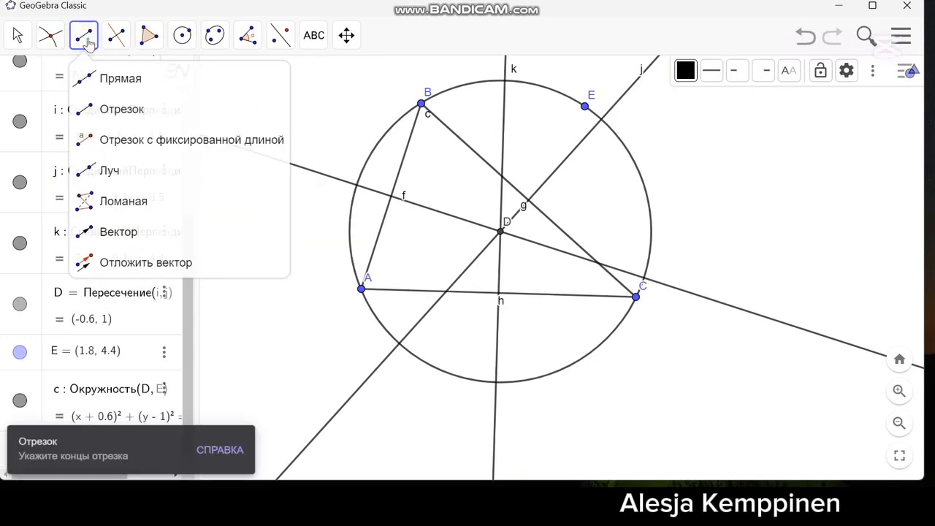
click(108, 109)
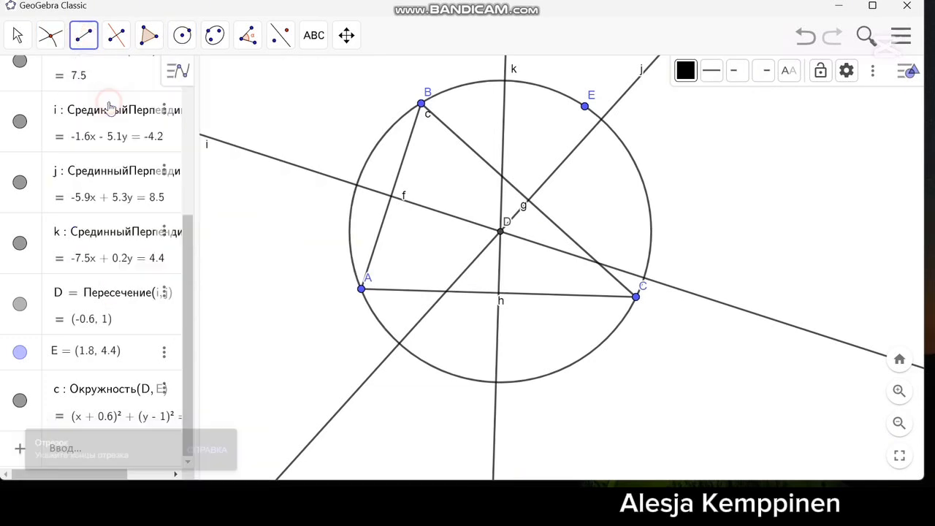
click(422, 103)
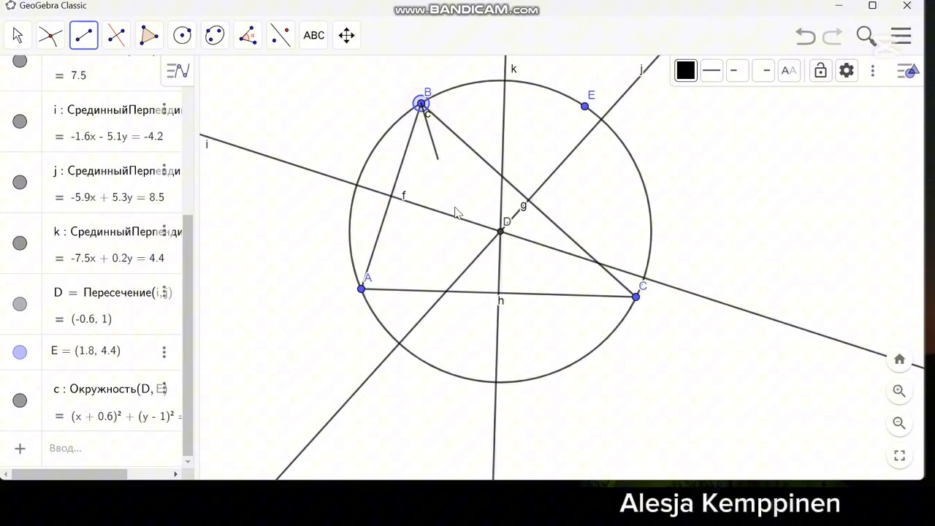
click(501, 232)
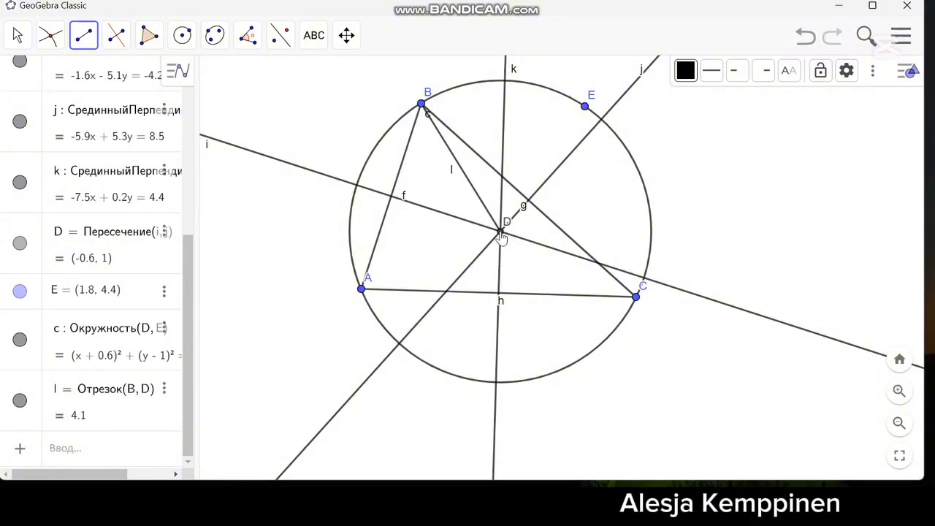
Draw segments from the circle's centre D to triangle vertices A and C.
click(500, 234)
click(362, 288)
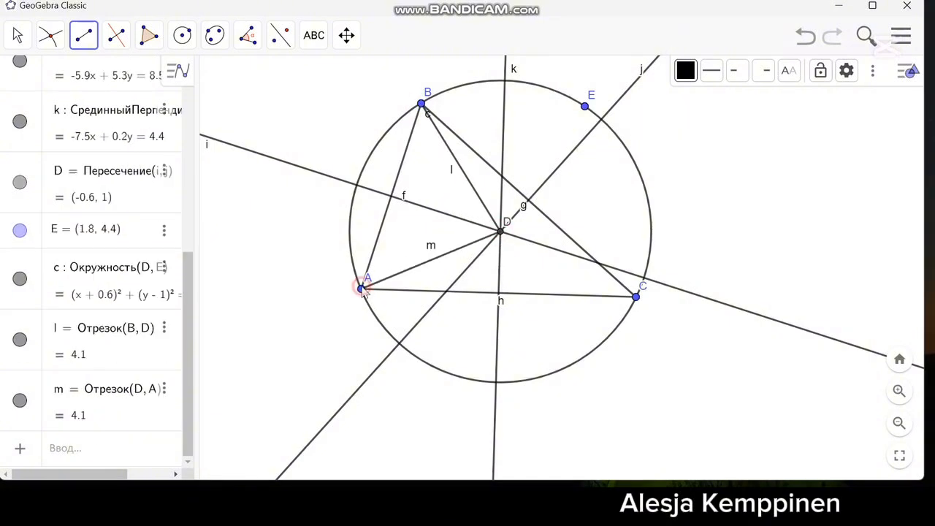
click(501, 234)
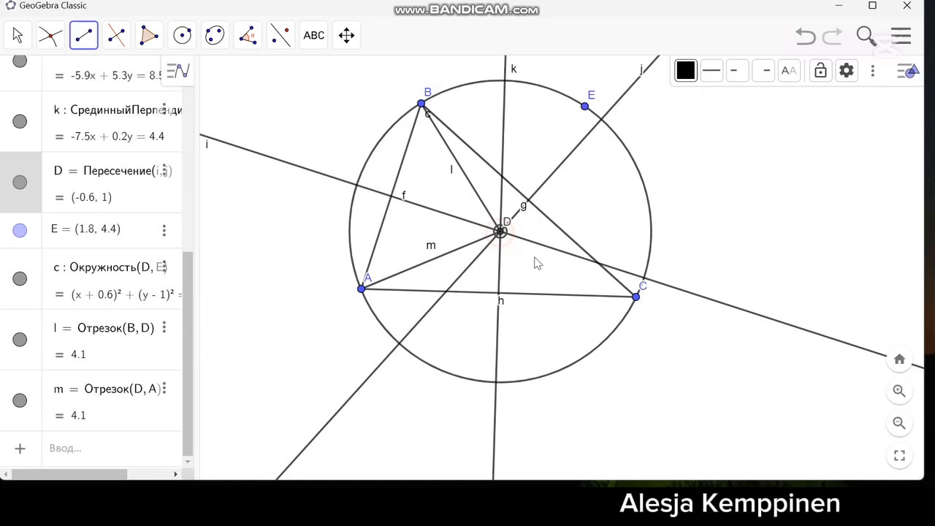
click(636, 297)
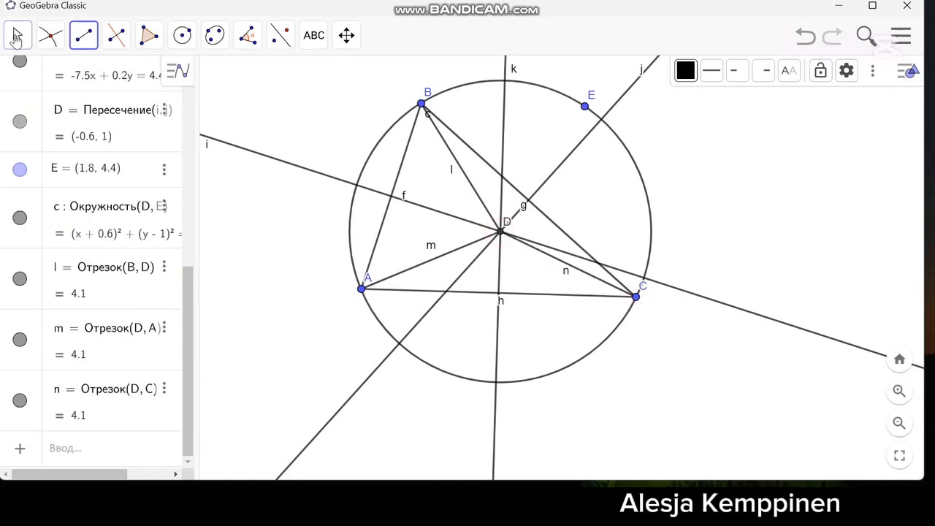
Add distance labels for BD, AD and CD by measuring from each triangle vertex to centre D.
click(247, 44)
click(287, 139)
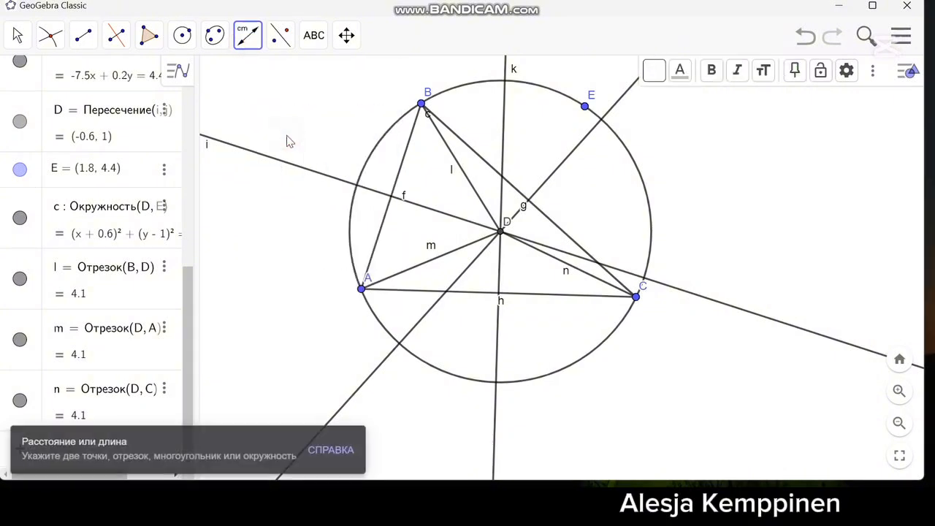
click(421, 104)
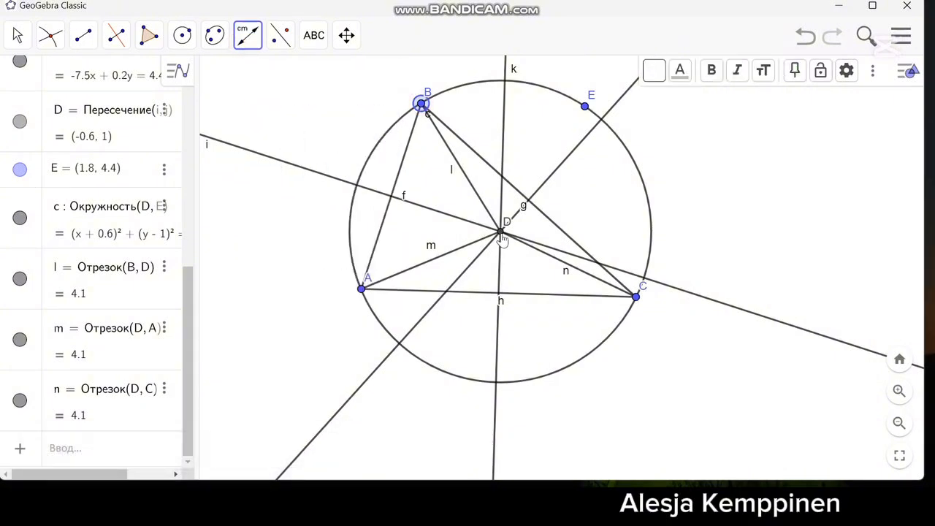
click(501, 233)
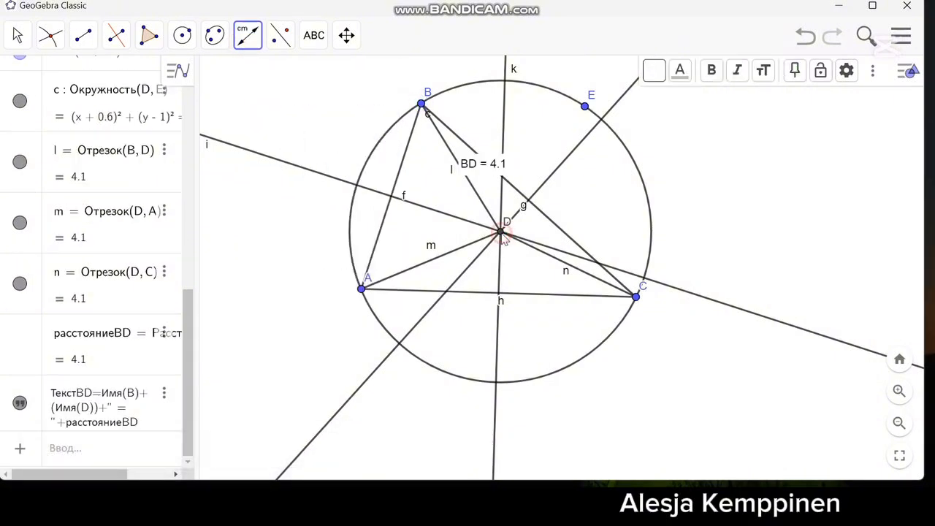
click(361, 289)
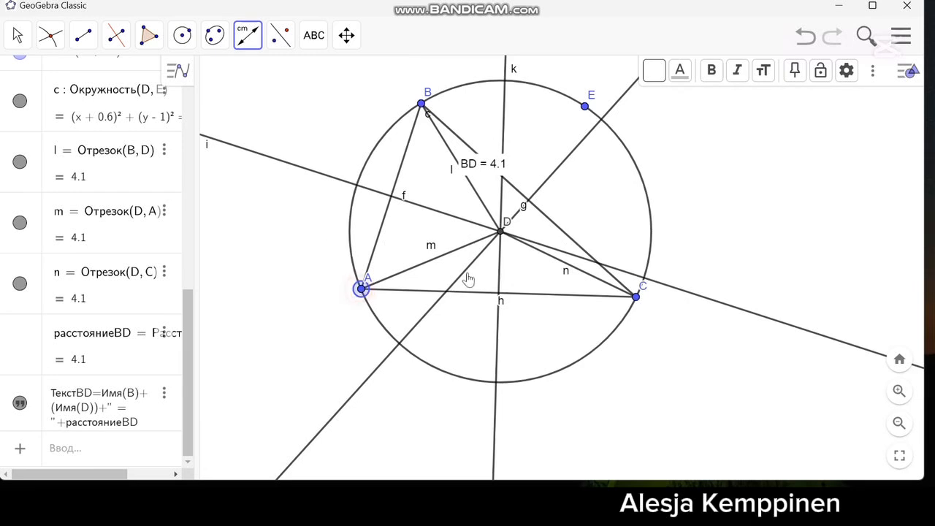
click(499, 232)
click(637, 299)
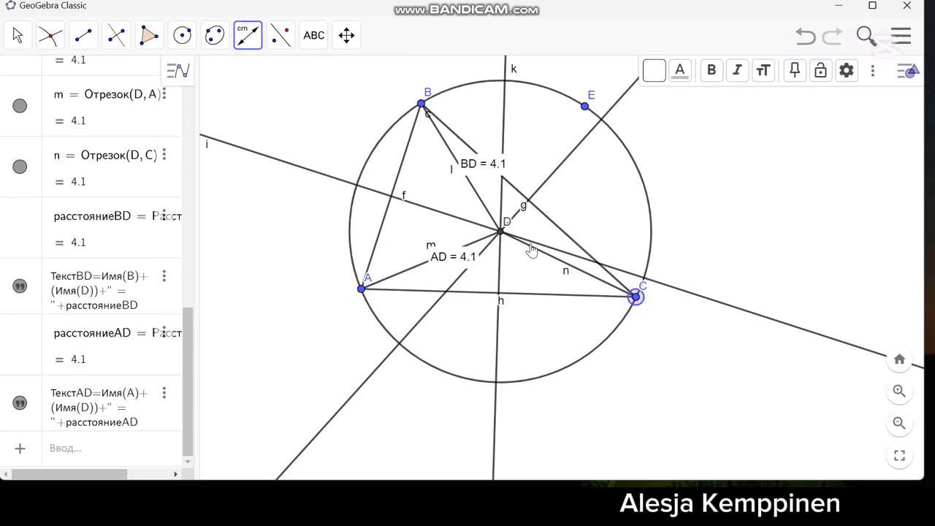
click(500, 232)
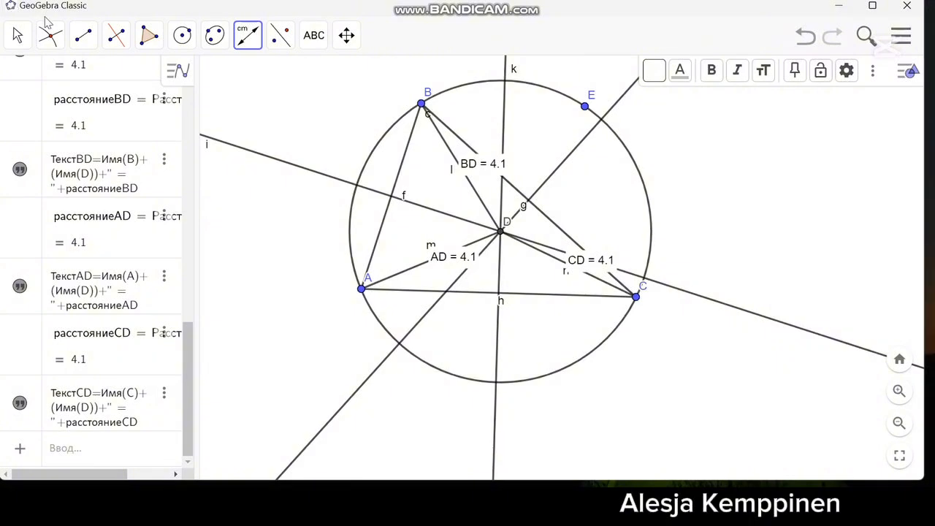
Reposition the distance labels: BD slightly higher, AD above its segment, and CD below its segment.
click(18, 35)
click(40, 76)
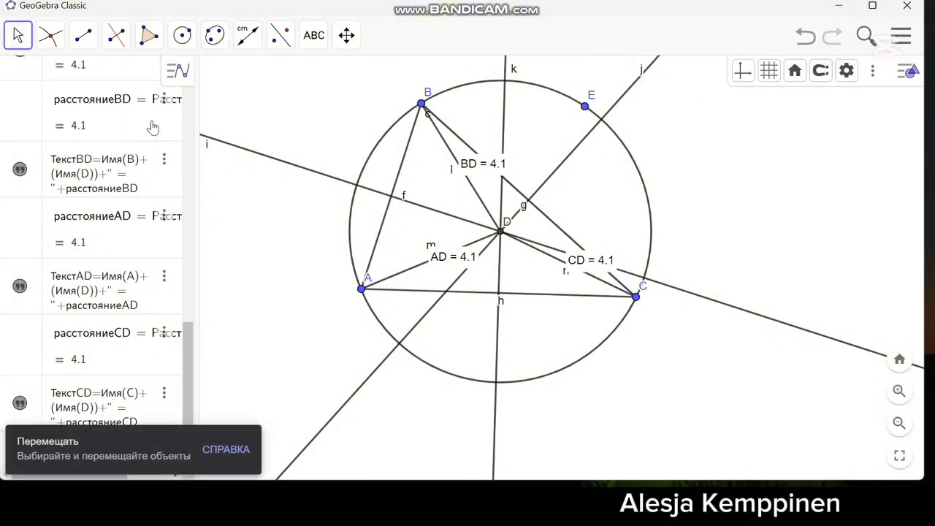
drag(493, 166, 495, 143)
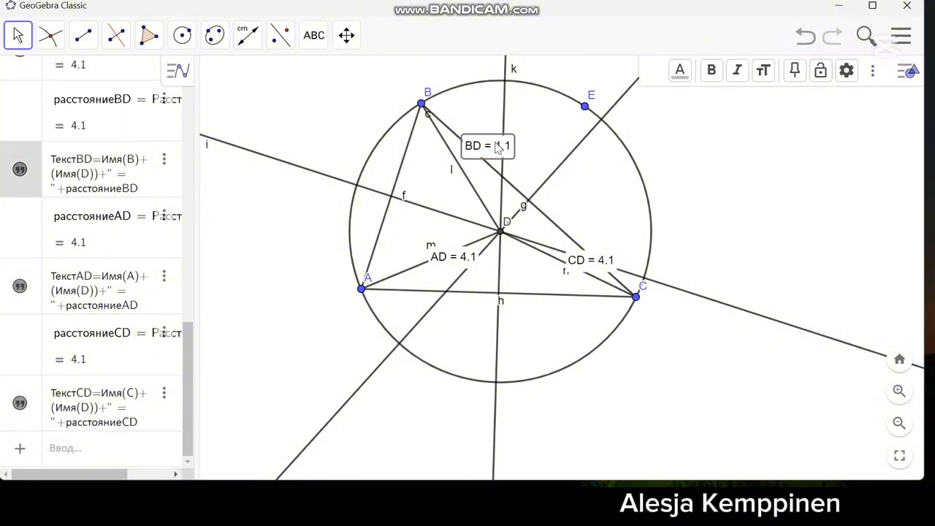
drag(445, 260, 421, 233)
drag(606, 265, 537, 279)
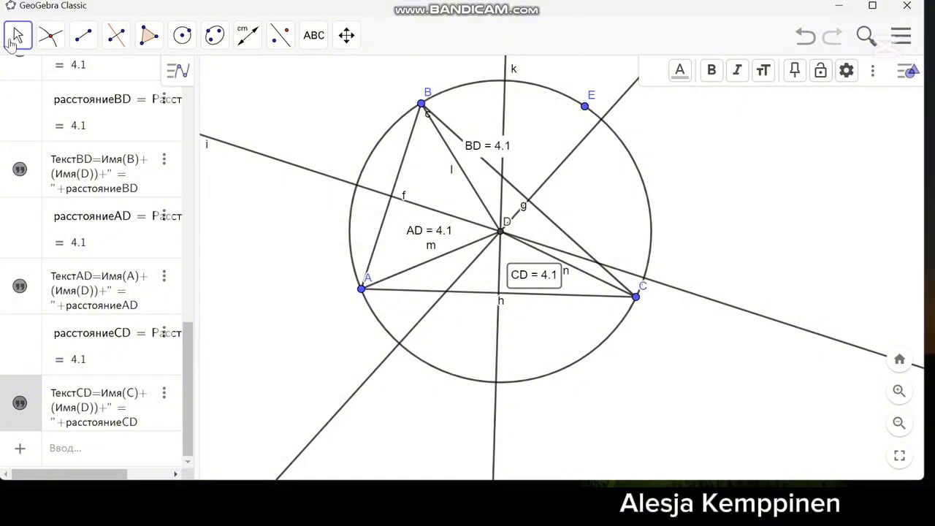
Recolour the three radius segments AD, BD and CD purple.
click(427, 265)
click(685, 71)
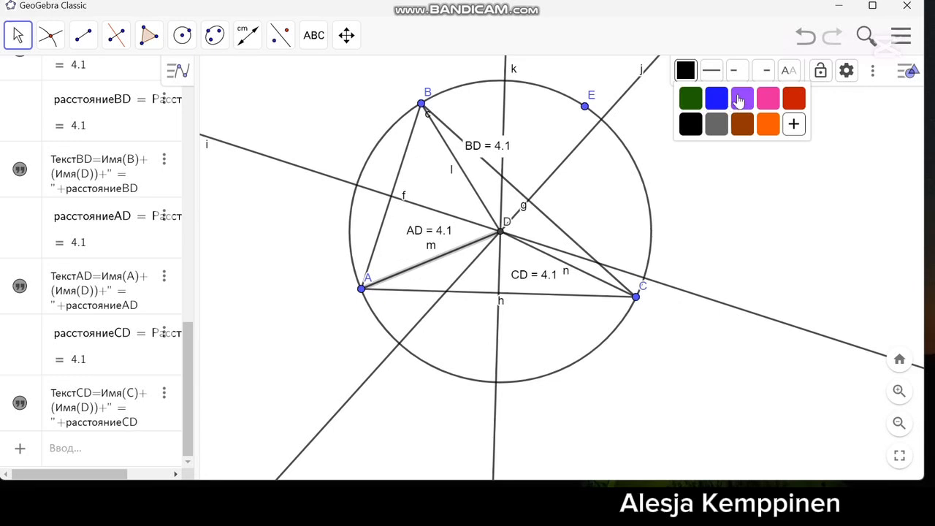
click(740, 100)
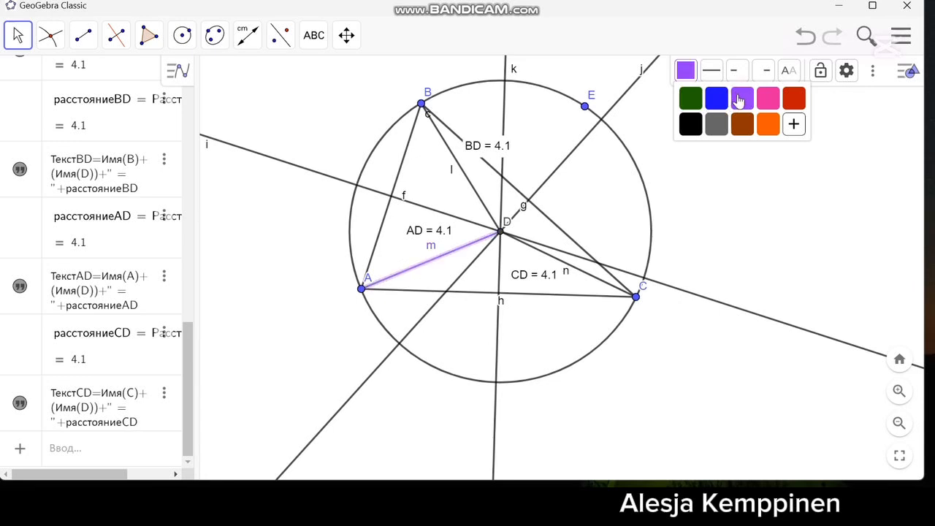
click(453, 157)
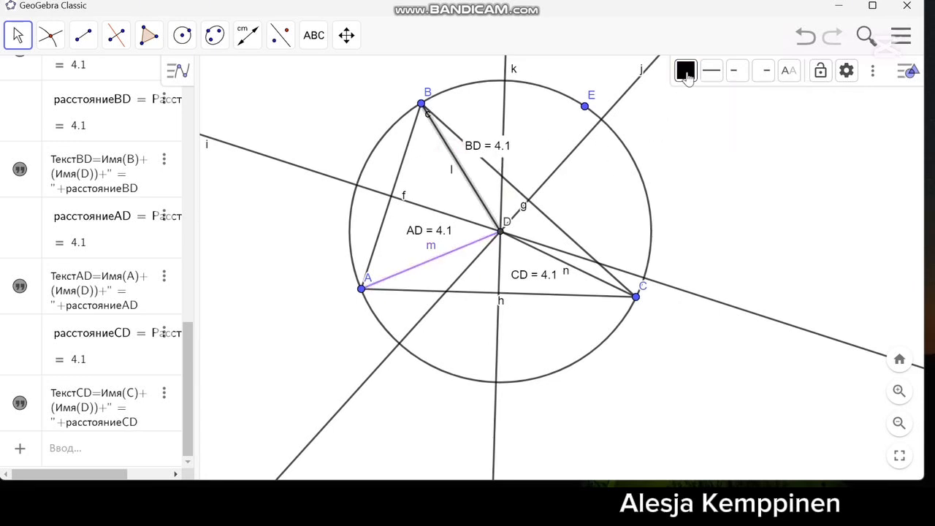
click(685, 71)
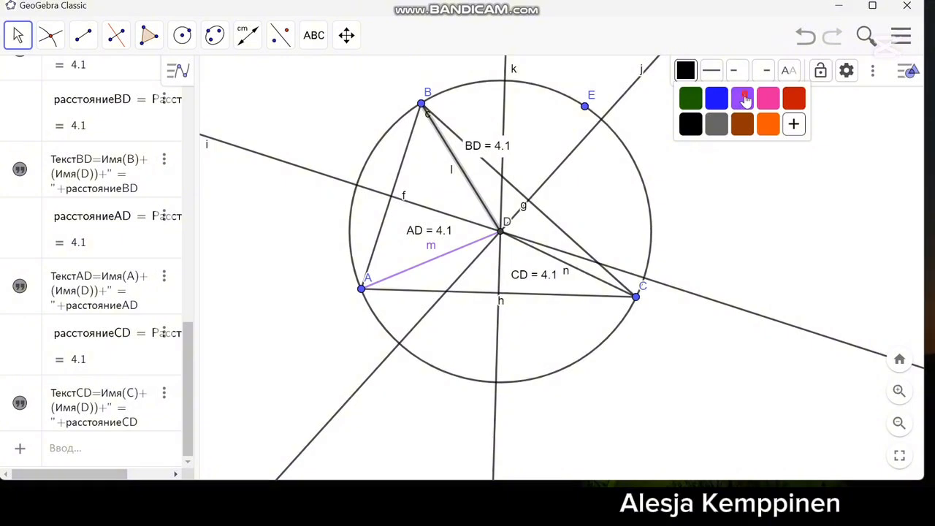
click(743, 100)
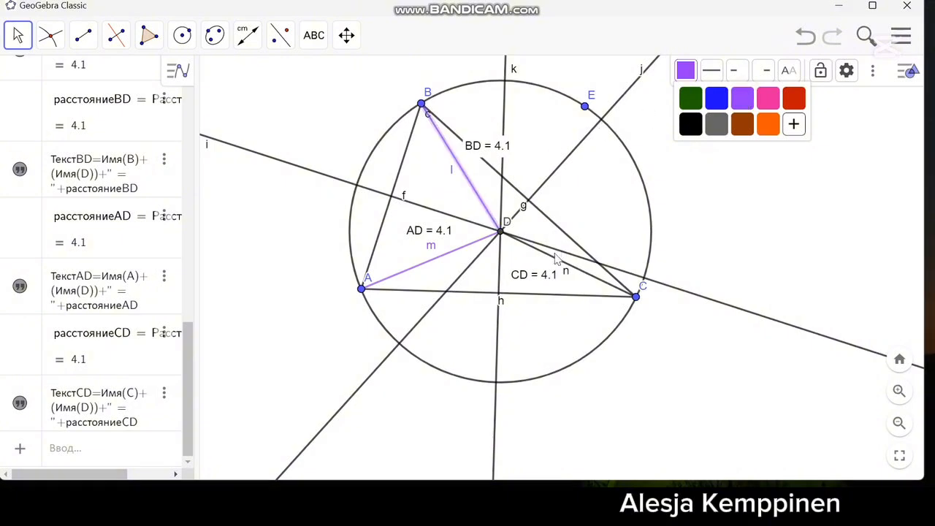
click(556, 258)
click(682, 71)
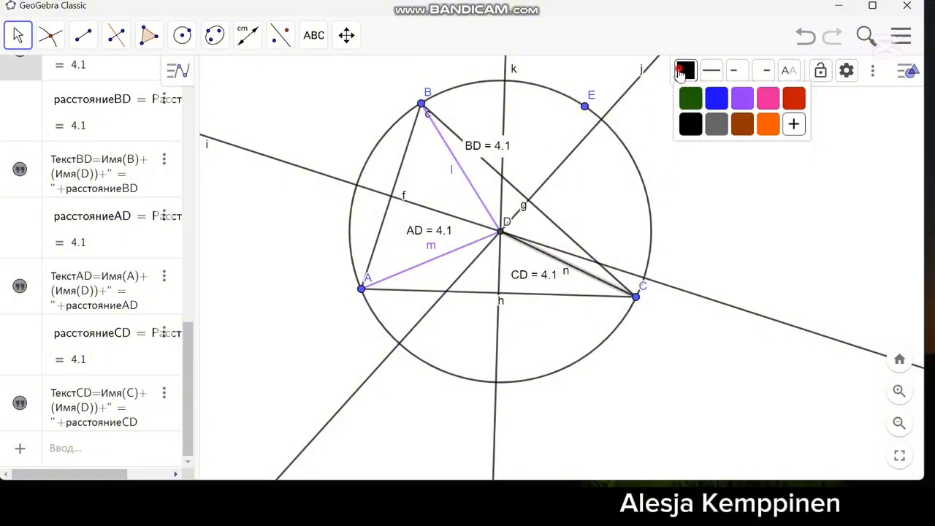
click(740, 101)
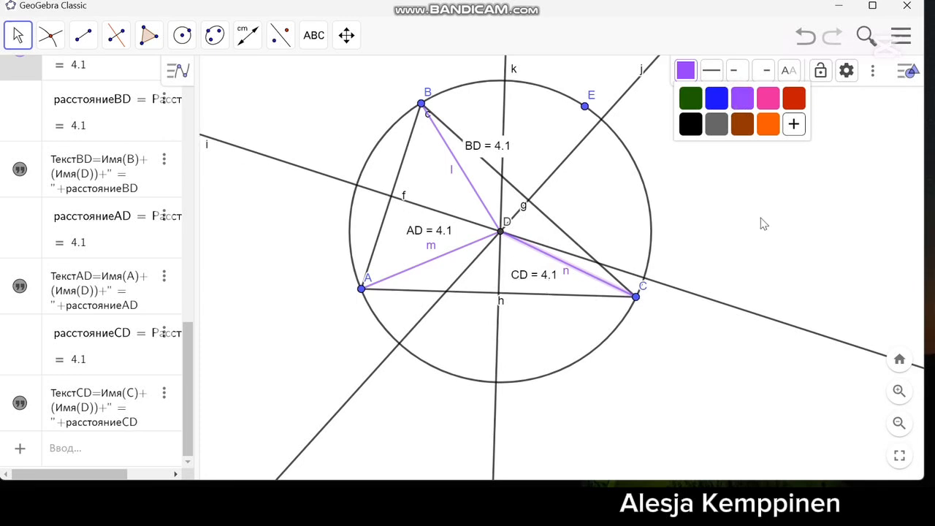
click(680, 71)
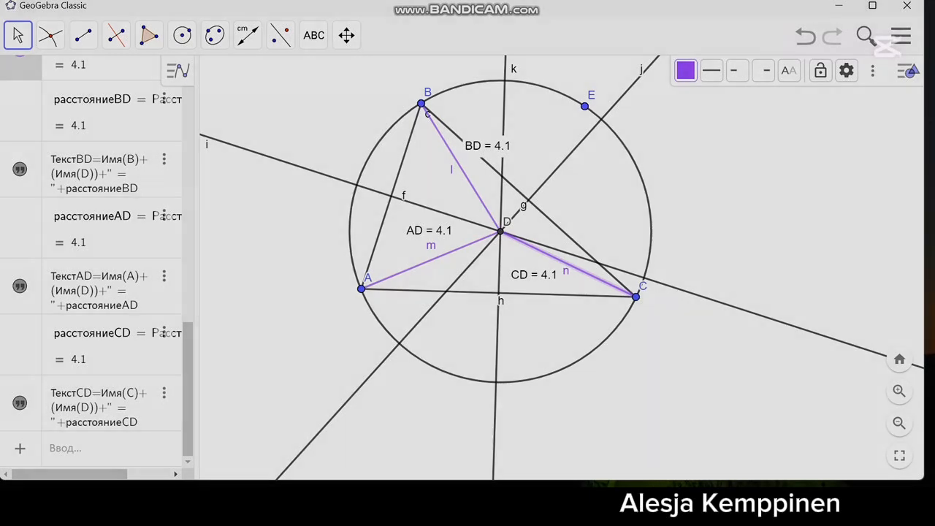
mouse_move(571, 500)
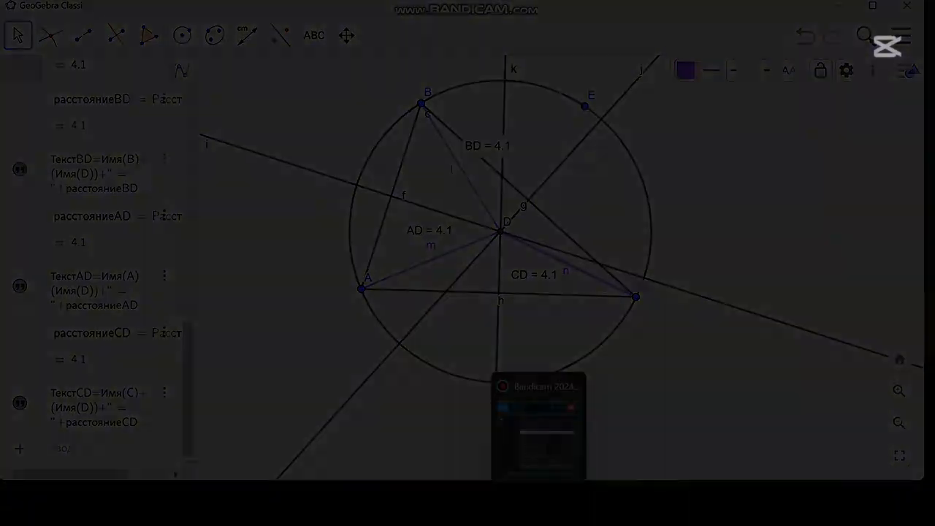